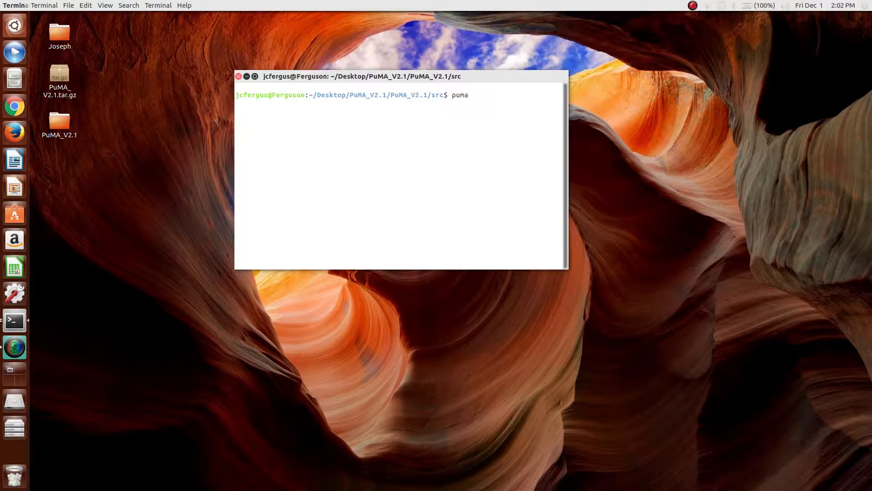
Launch PuMA from the terminal and open the Packed Sphere Bed parameters for generating artificial geometry.
key("Return")
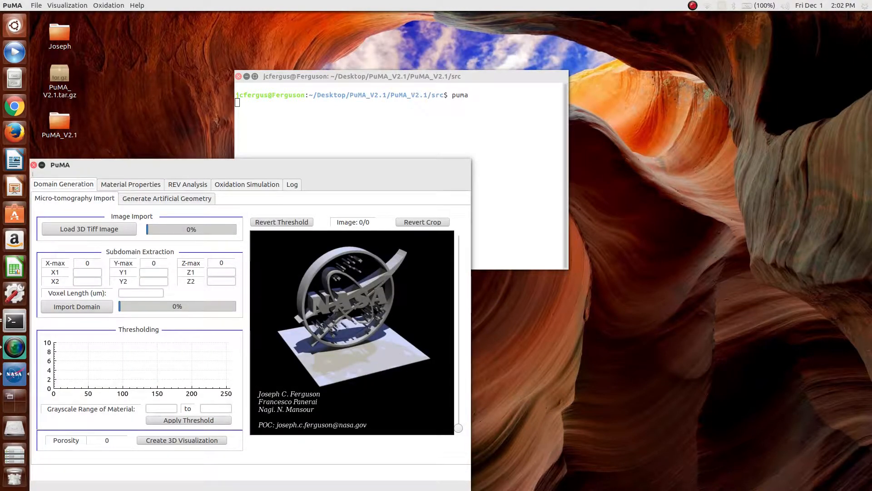
left_click_drag(268, 167, 529, 100)
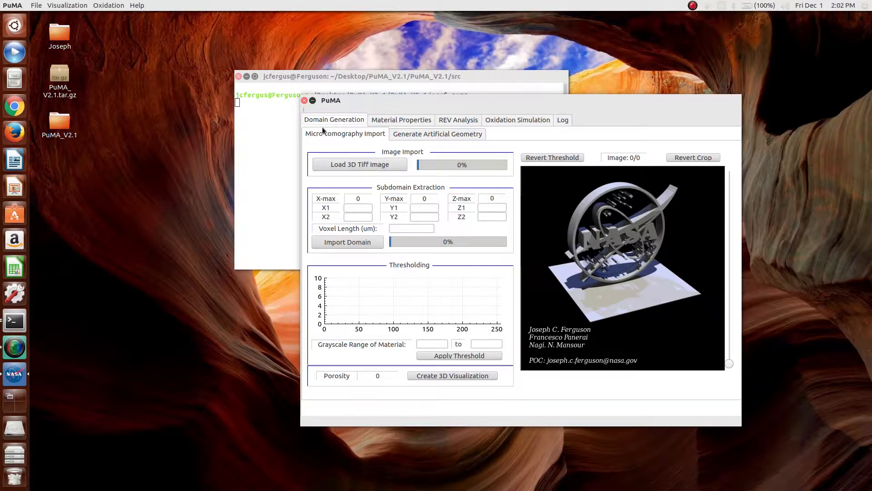
left_click(408, 134)
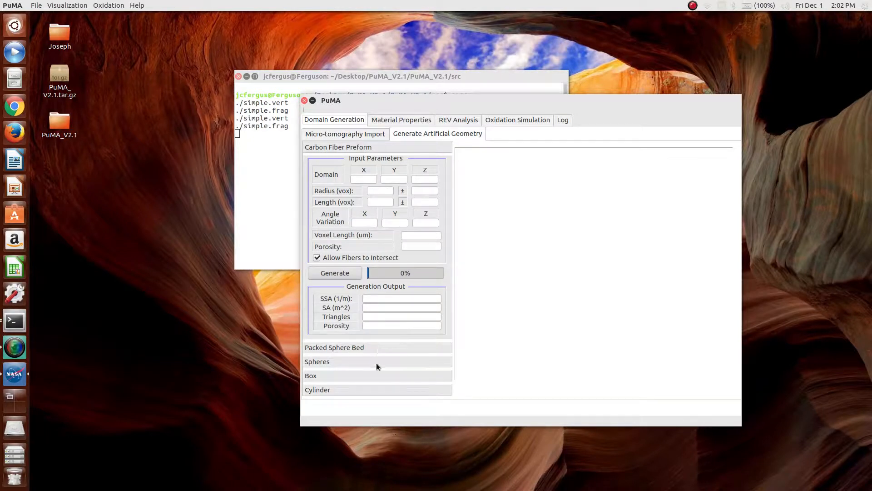
left_click(337, 348)
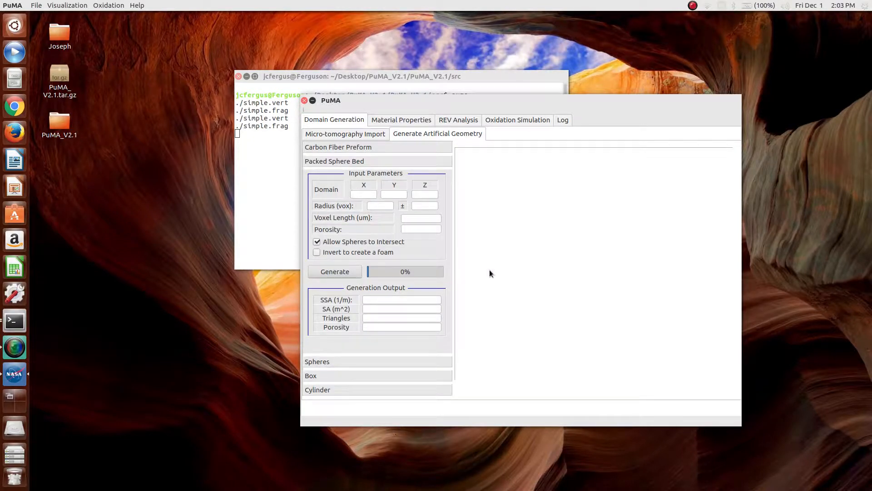
Generate a packed sphere bed with a 256 × 256 × 256 domain, radius 5 ± 1 voxels, voxel length 1 um and porosity 0.5.
type("256")
key("Tab")
type("256")
key("Tab")
type("256")
type("6")
key("BackSpace")
type("5110.5")
left_click(343, 271)
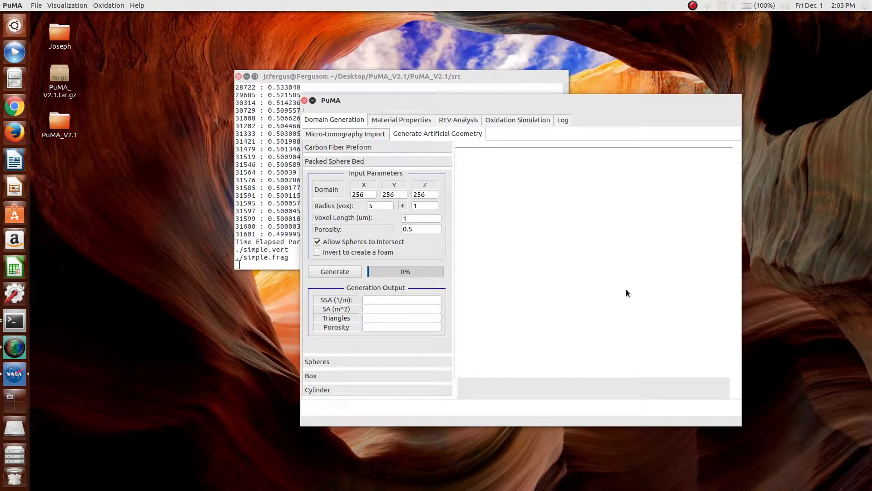
left_click_drag(640, 328, 630, 236)
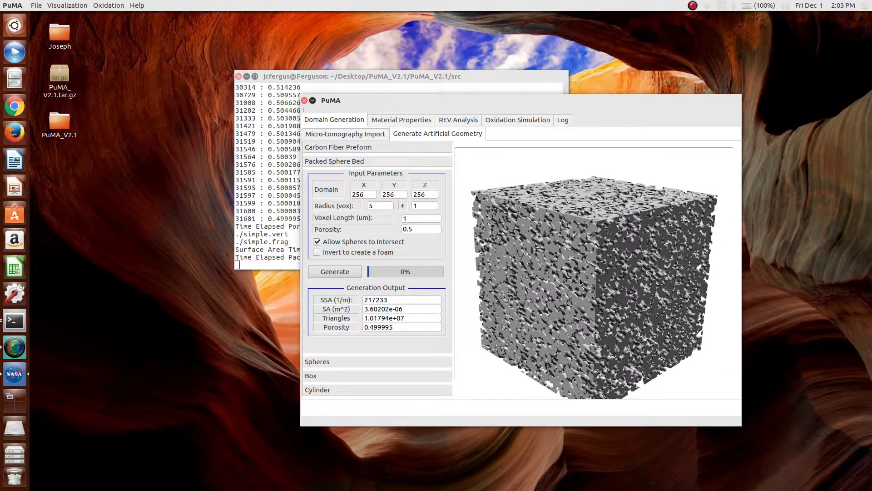
Open the finite difference tortuosity solver and set the void phase's grayscale cutoffs to 0 and 127.
left_click(380, 121)
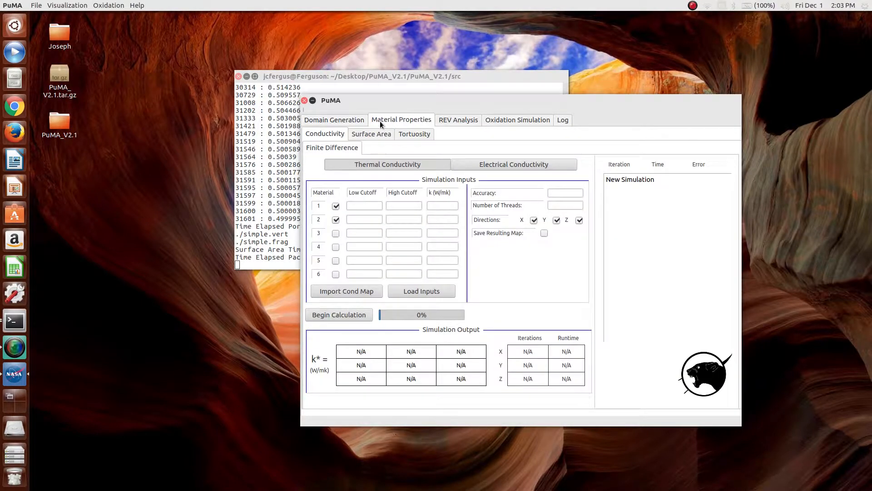
left_click(407, 133)
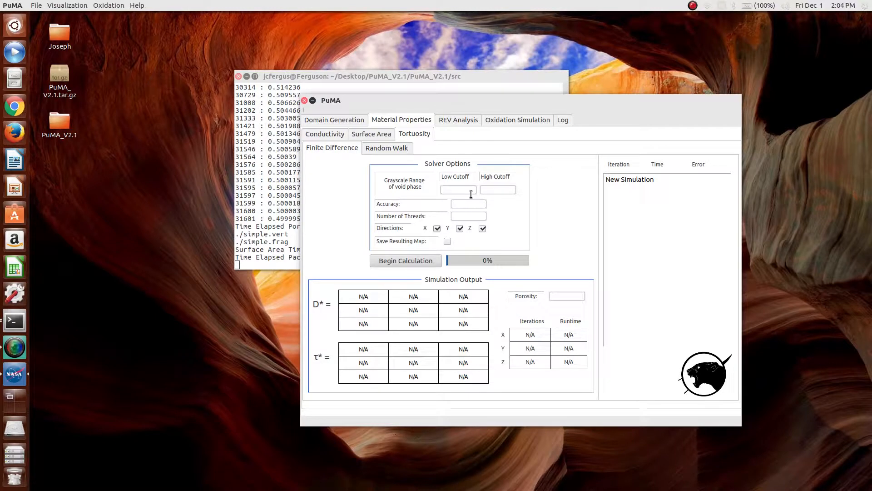
type("0")
type("12")
type("7")
Change the grayscale range of the analysed phase to a low cutoff of 128 and a high cutoff of 255.
double_click(470, 193)
type("128")
key("Tab")
type("255")
Restore the void phase's grayscale range to a low cutoff of 0 and a high cutoff of 127.
double_click(470, 193)
type("0")
key("Tab")
type("127")
Set accuracy to 1e-4 and threads to 4, enable saving the resulting map, and run the tortuosity calculation in X, Y and Z.
type("1e-4")
type("4")
left_click(437, 229)
left_click(448, 241)
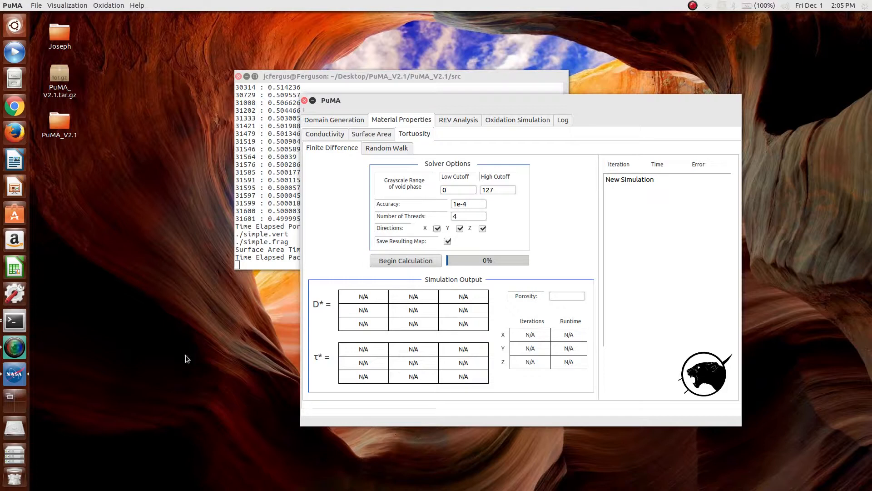
left_click(407, 261)
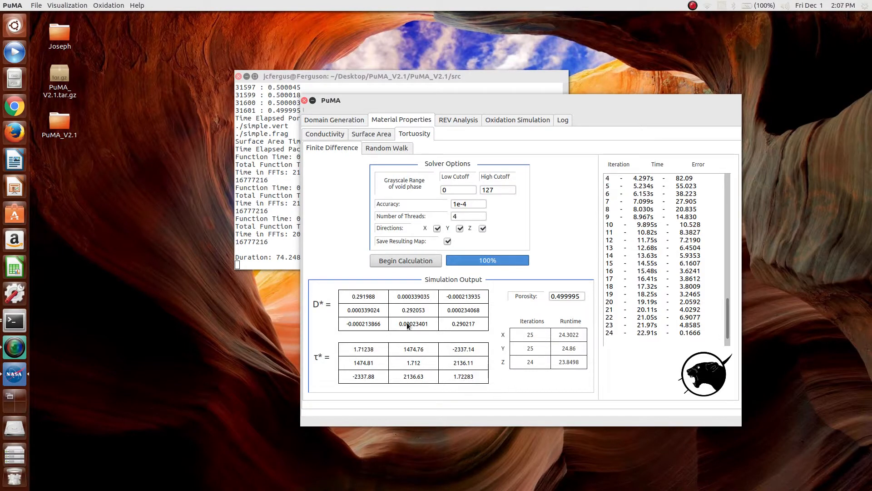
Review the generated sphere bed and compare the diagonal values of the resulting tortuosity tensor.
left_click(348, 120)
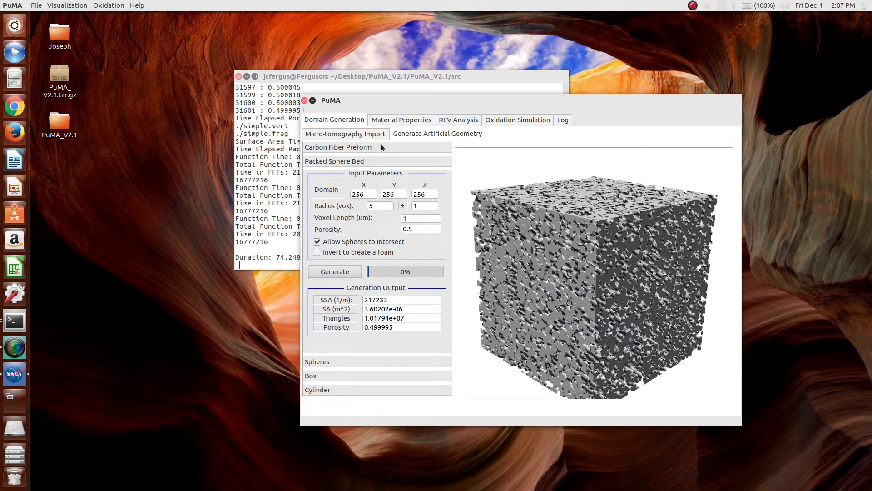
left_click(398, 121)
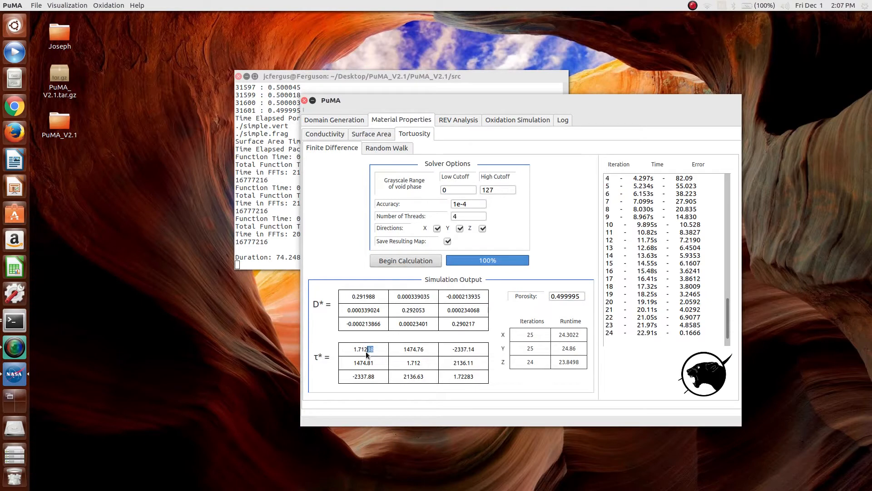
left_click_drag(419, 367, 372, 363)
left_click_drag(476, 380, 439, 377)
left_click_drag(404, 363, 486, 377)
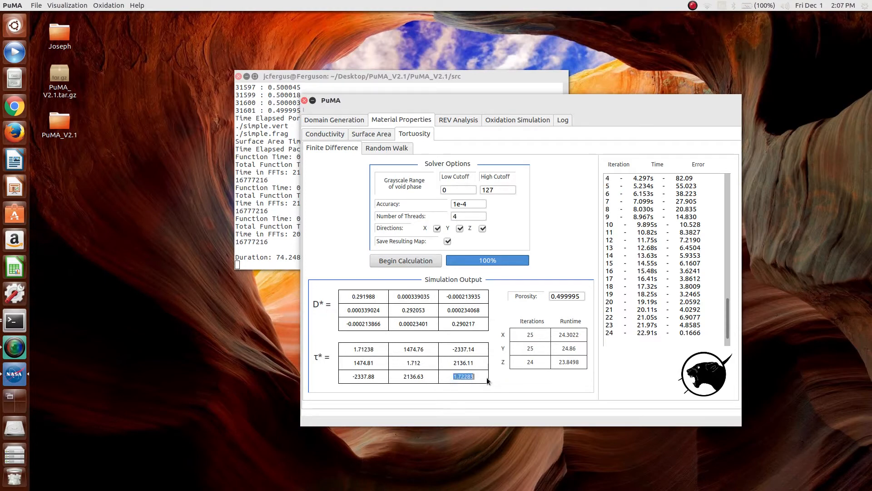